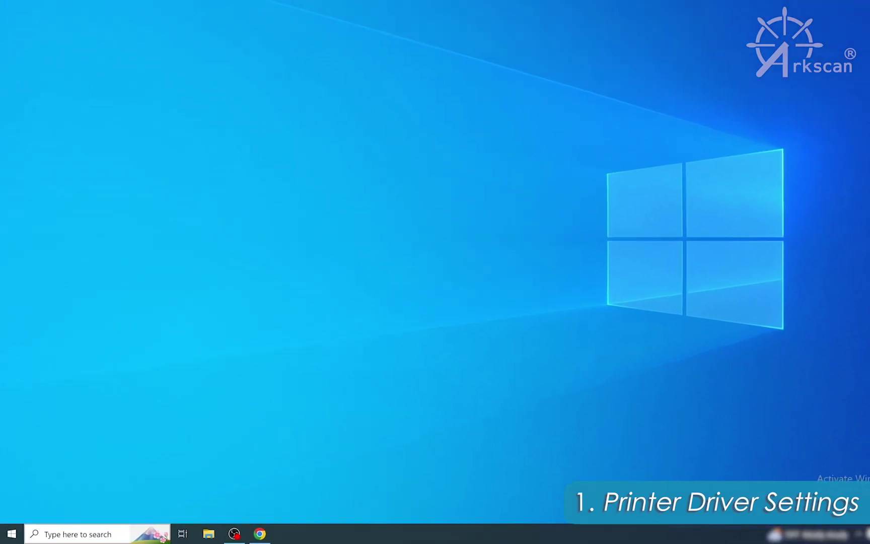
- Open Windows Search from the taskbar search box
left_click(91, 535)
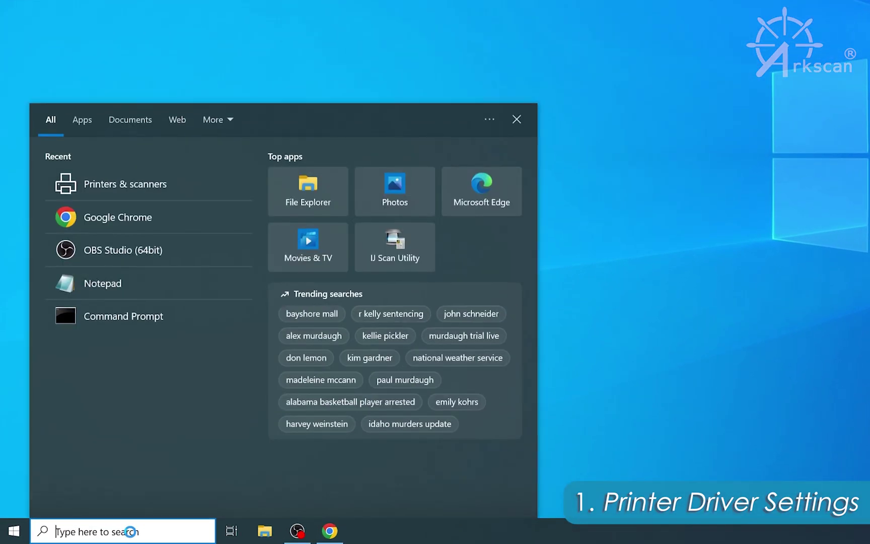
- Search 'printer' and open the Arkscan Printer's Manage page in Printers & scanners
type("printer")
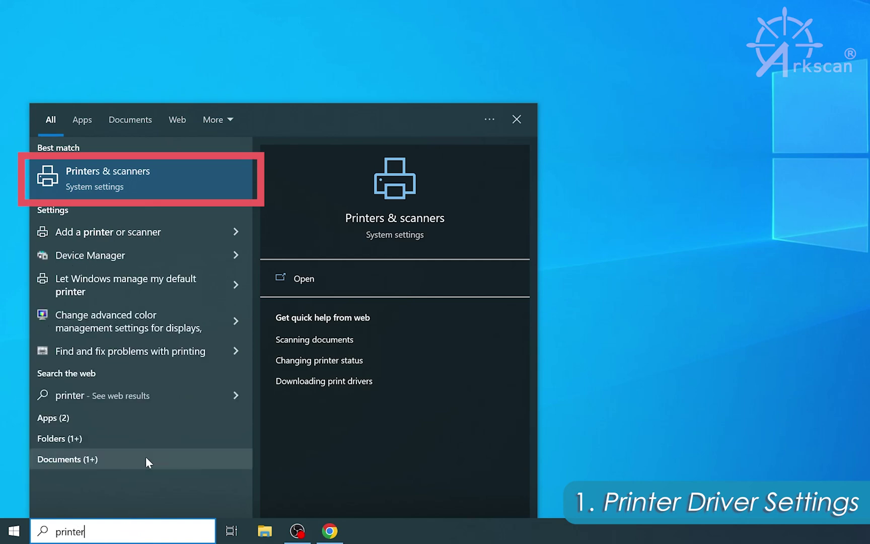
left_click(180, 178)
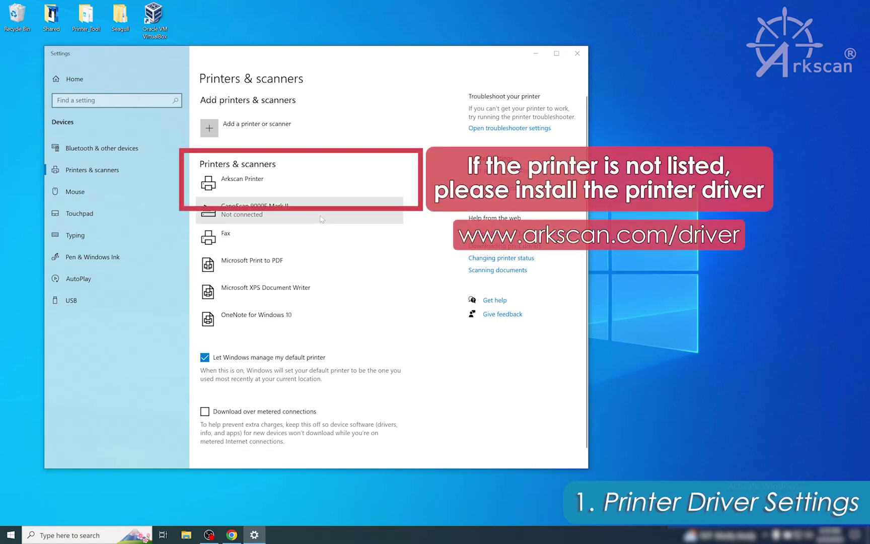
left_click(285, 183)
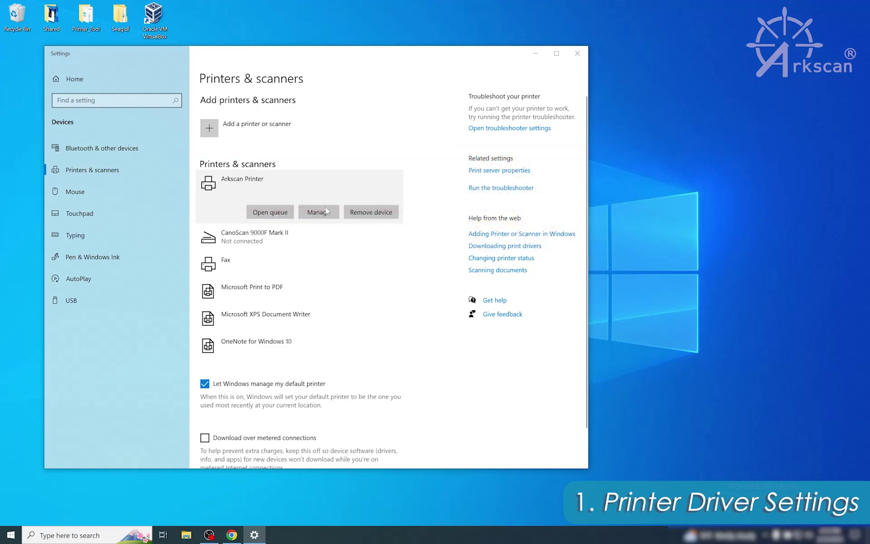
left_click(318, 212)
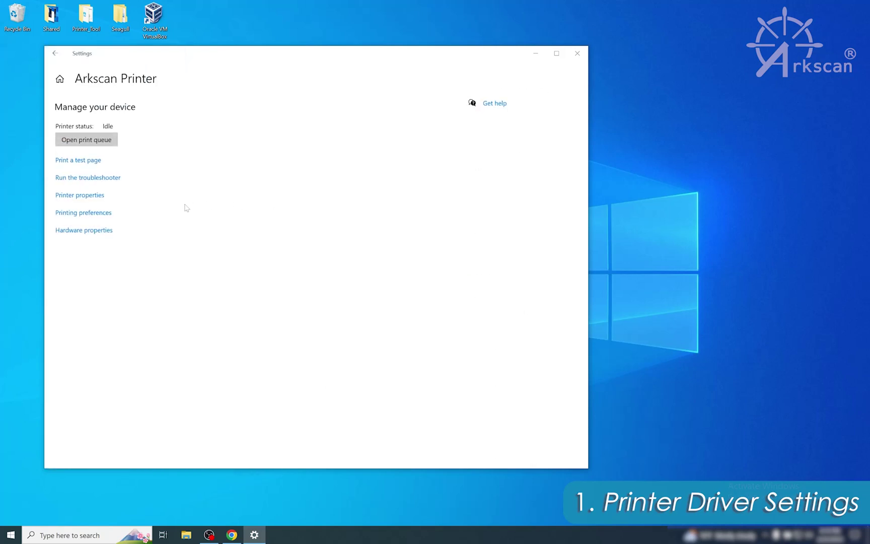
- Share the Arkscan Printer under the name ARKSCANPRINTER, then close Settings
left_click(90, 196)
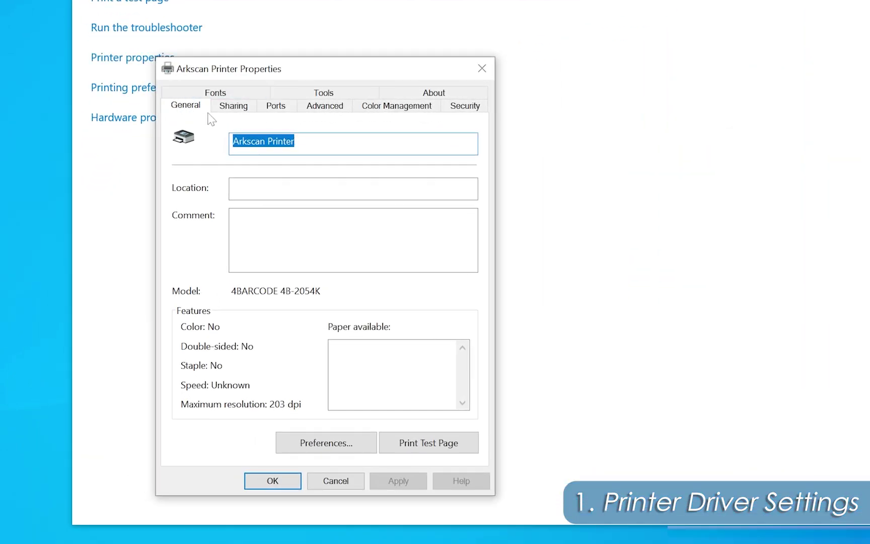
left_click(239, 112)
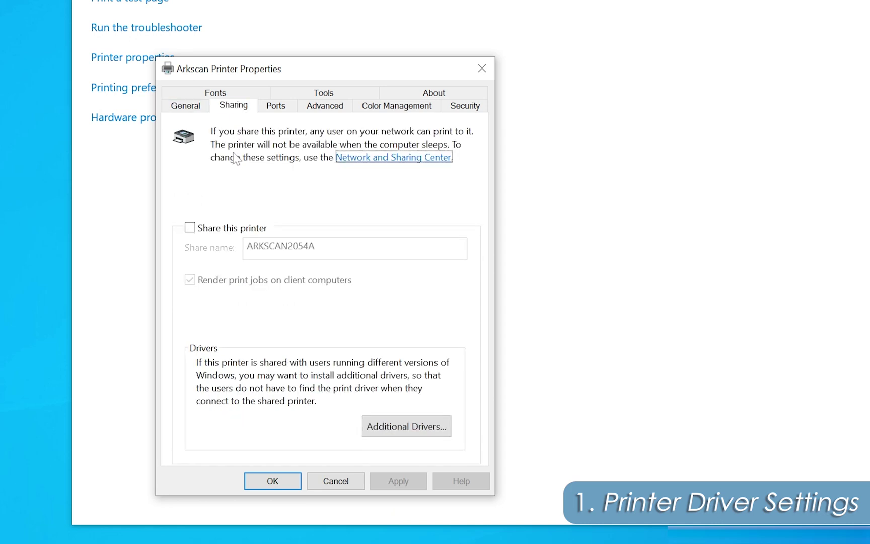
left_click(190, 228)
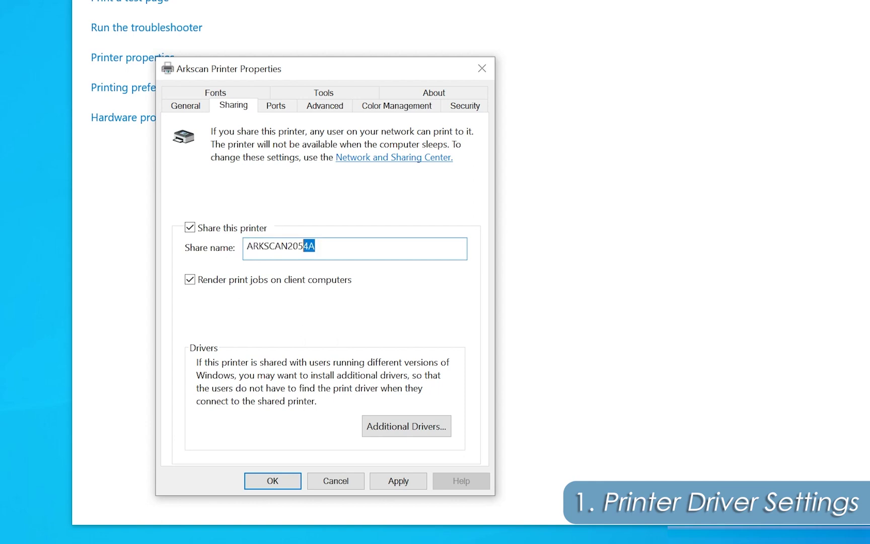
type("A")
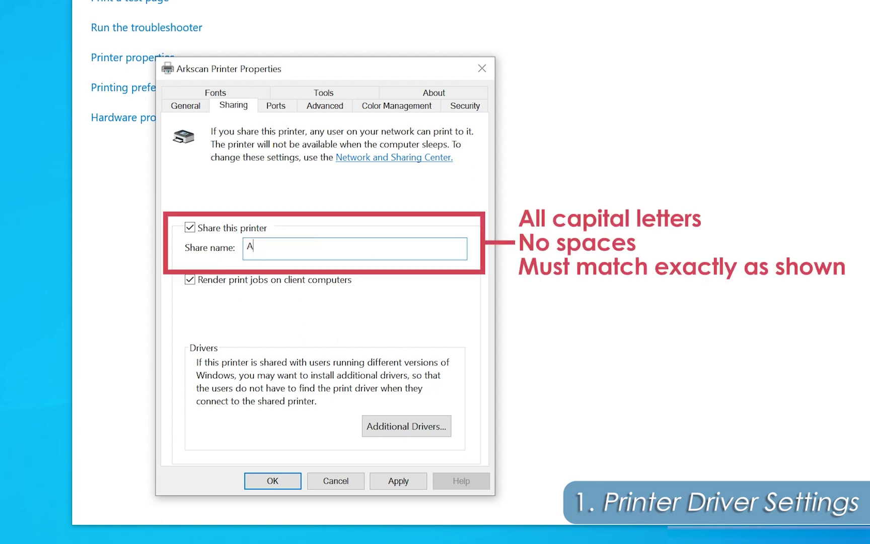
type("RKSCANPRINTER")
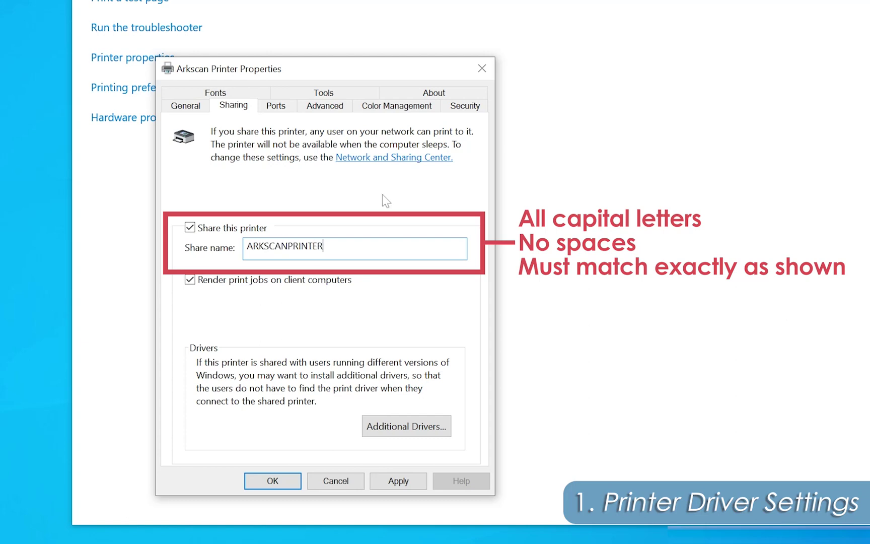
left_click(406, 481)
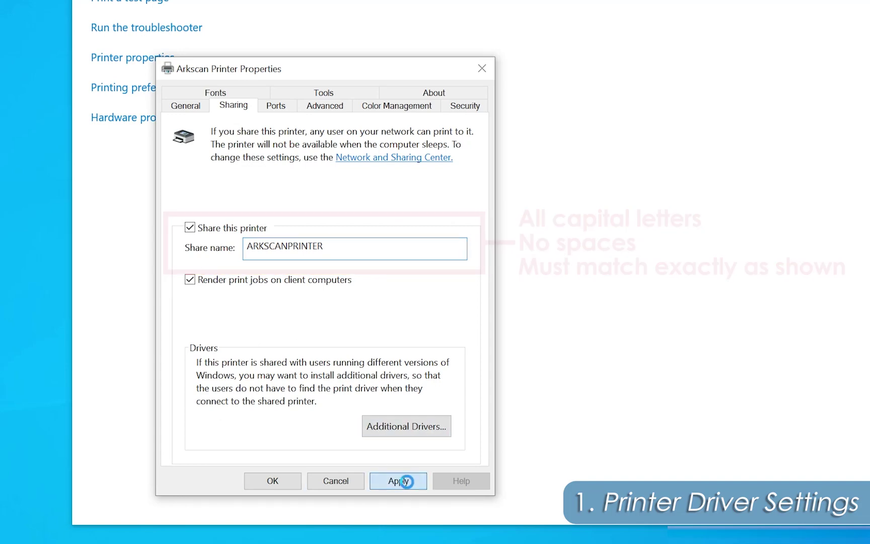
left_click(263, 483)
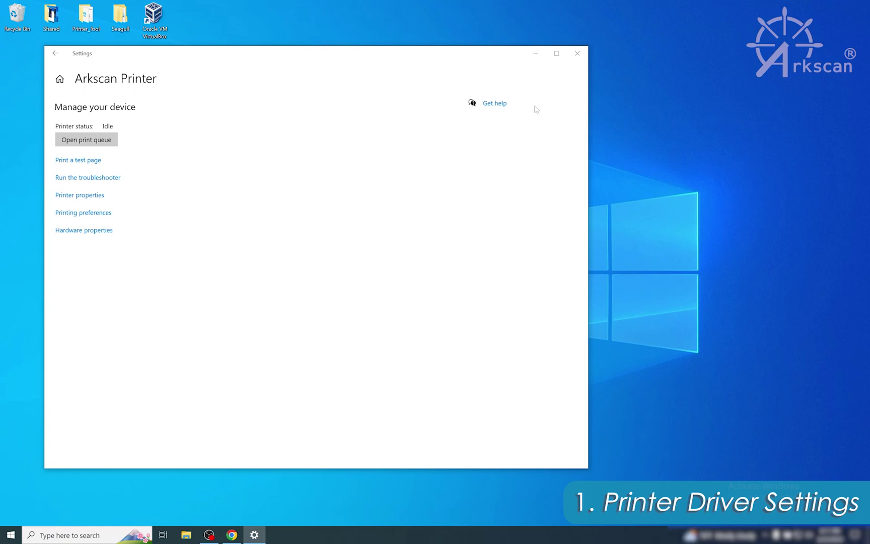
left_click(578, 53)
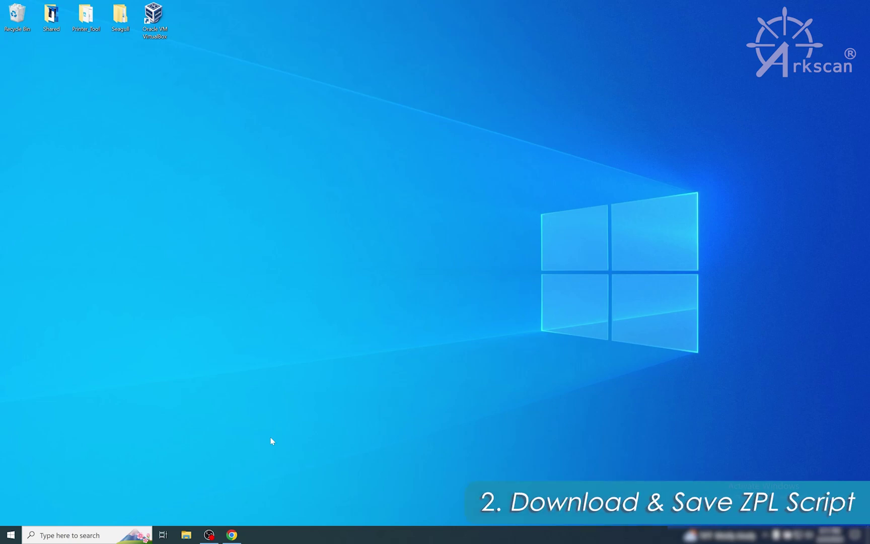
- Load arkscan.com/platform in Chrome and scroll down to the .ZPL File entry
left_click(233, 534)
left_click(220, 24)
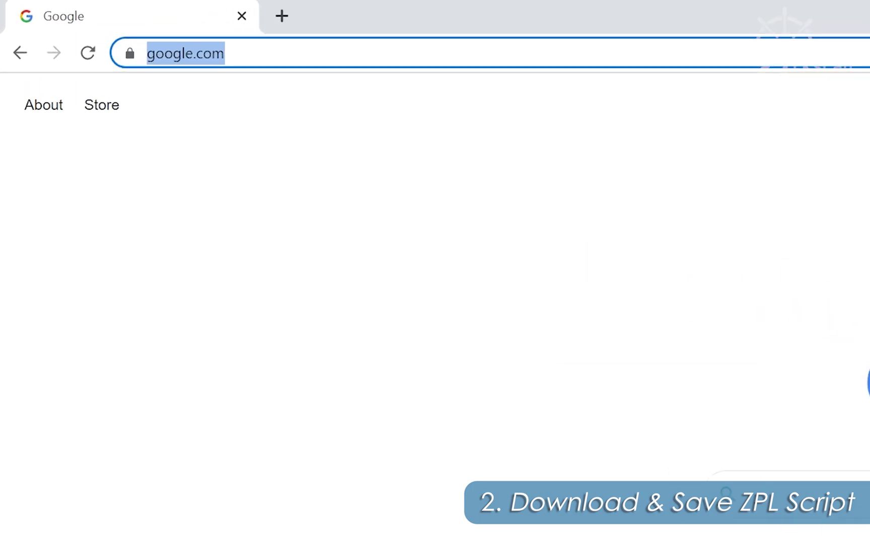
type("arkscan")
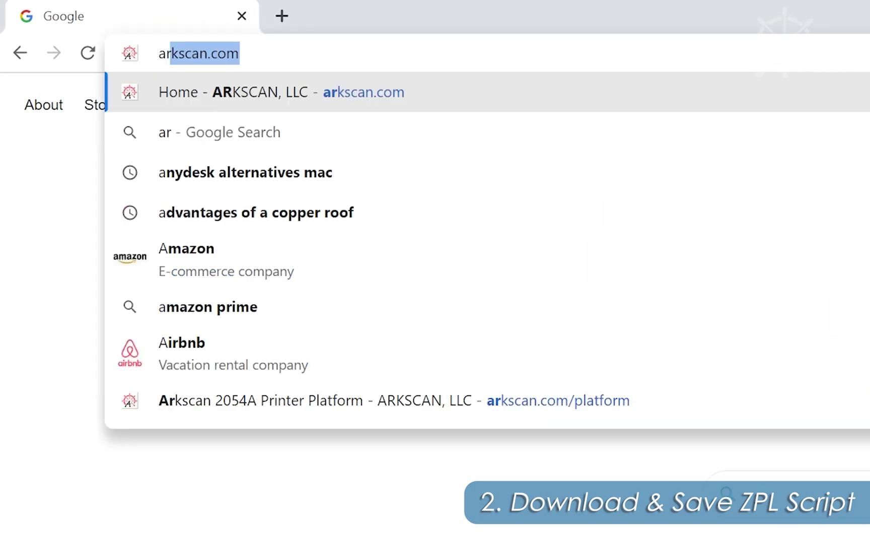
type(".com/plat")
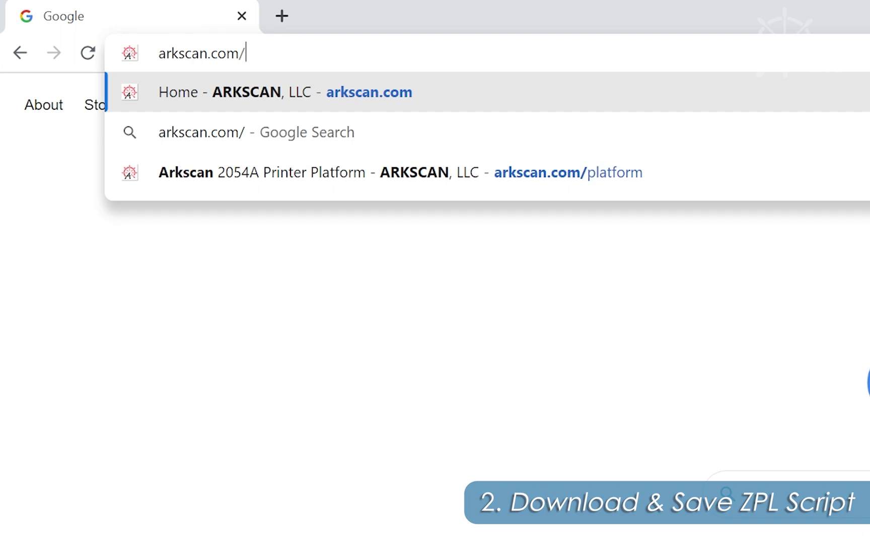
type("form")
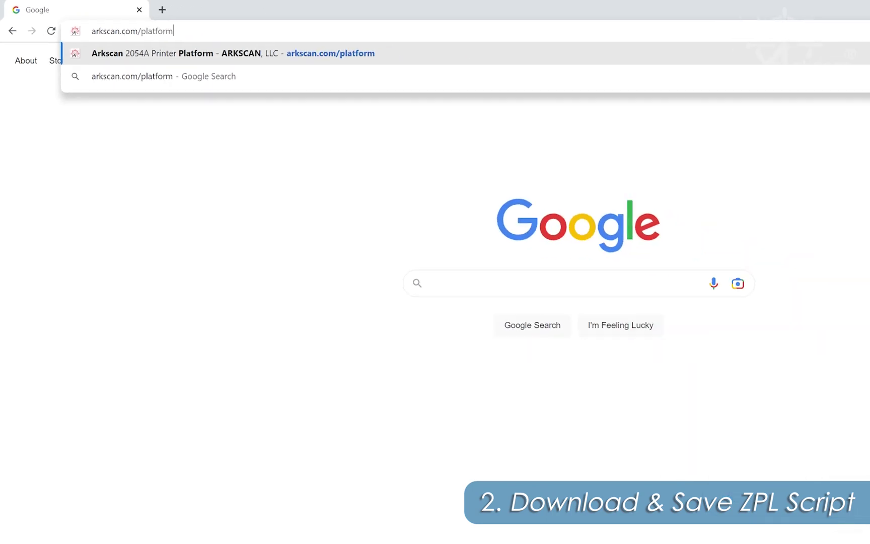
key("Return")
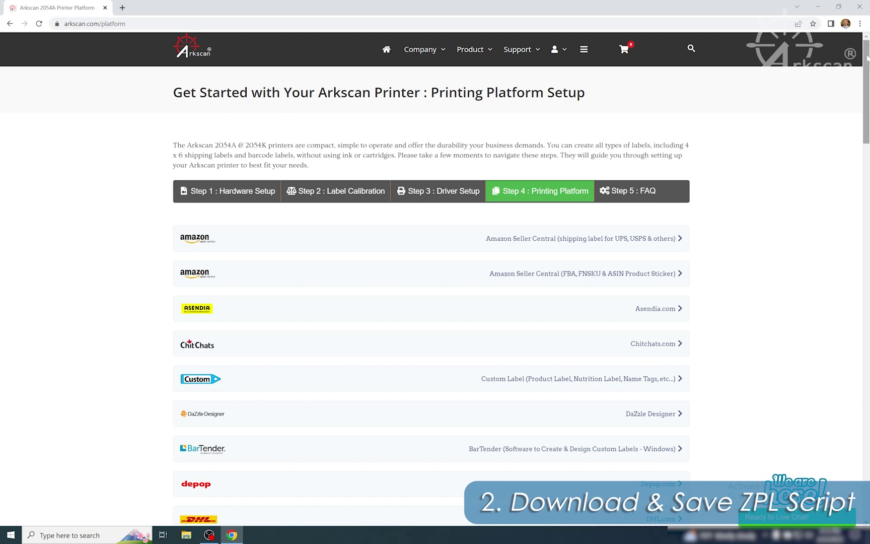
left_click_drag(867, 58, 866, 380)
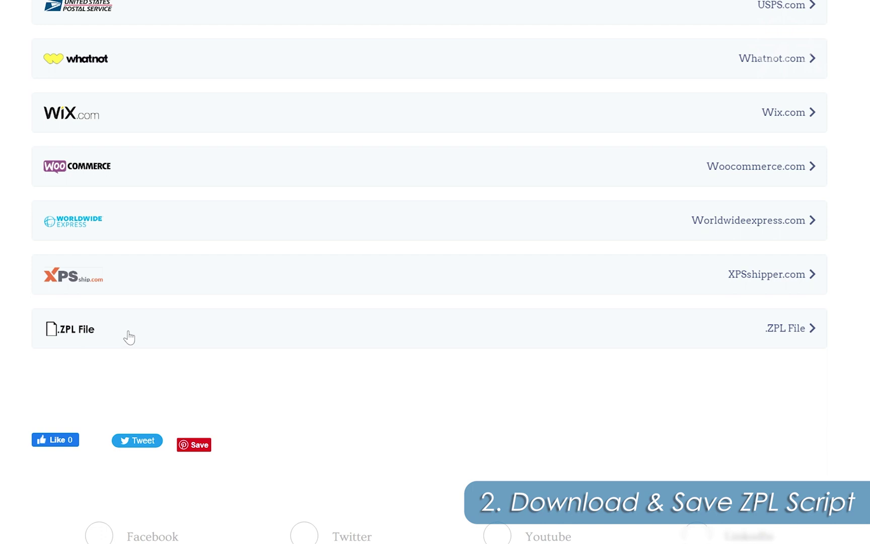
- Expand the .ZPL File instructions and save the sample ZPL file to Downloads
left_click(129, 337)
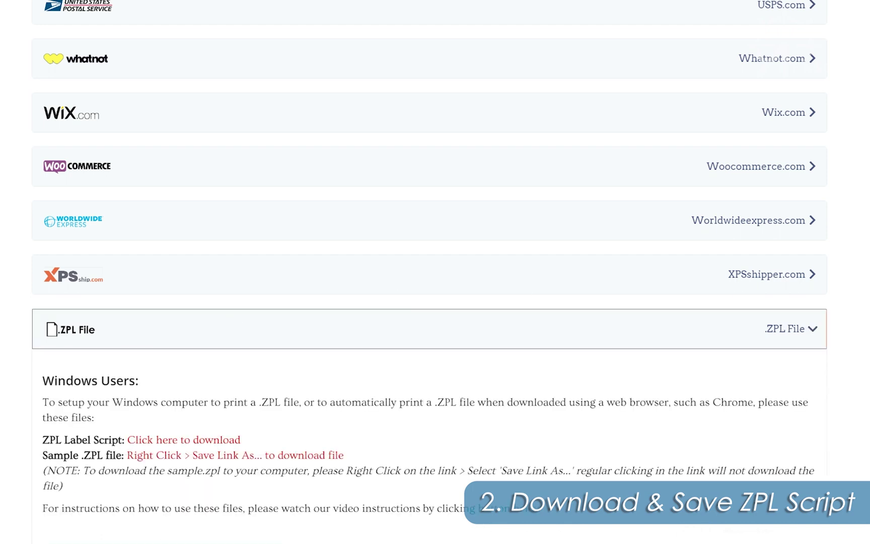
scroll(429, 272, "down", 3)
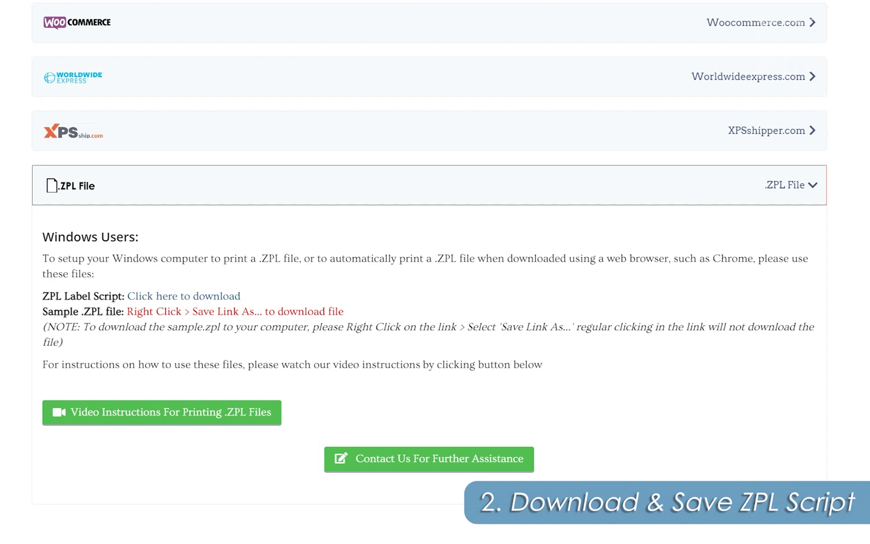
right_click(199, 316)
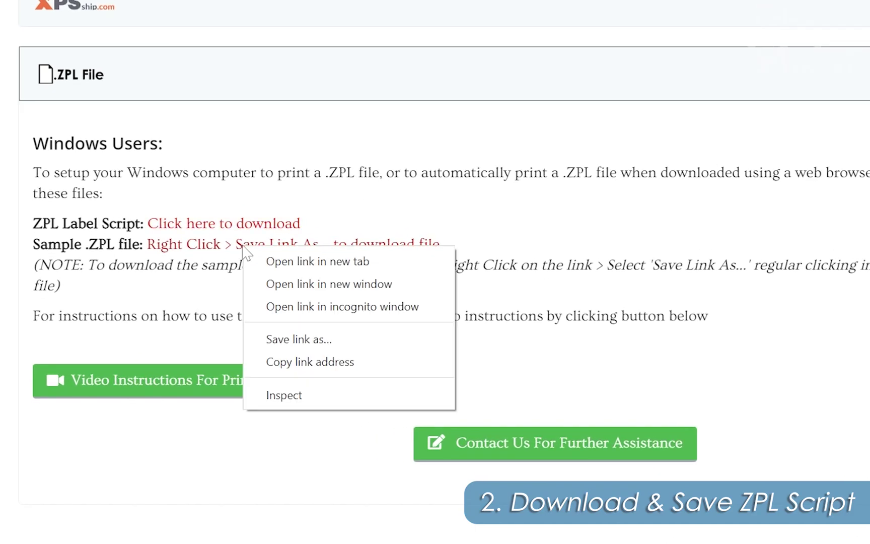
left_click(335, 339)
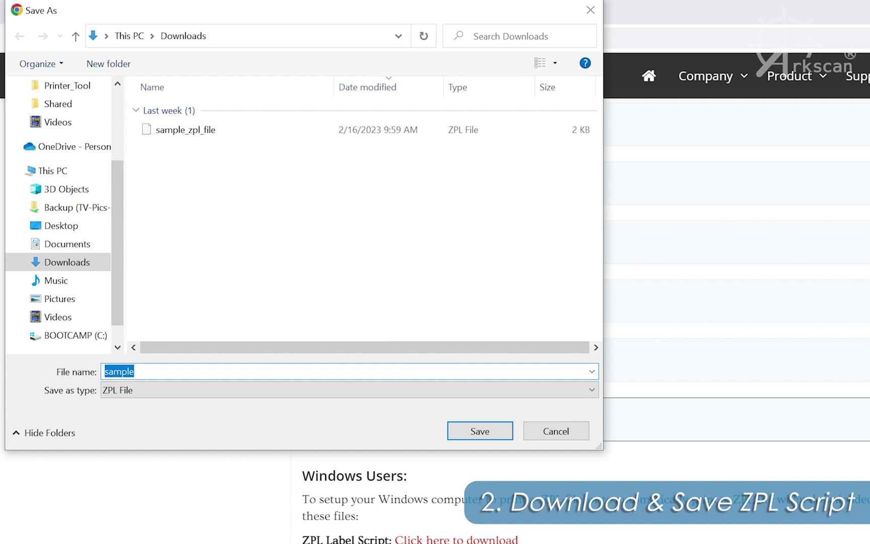
left_click(489, 434)
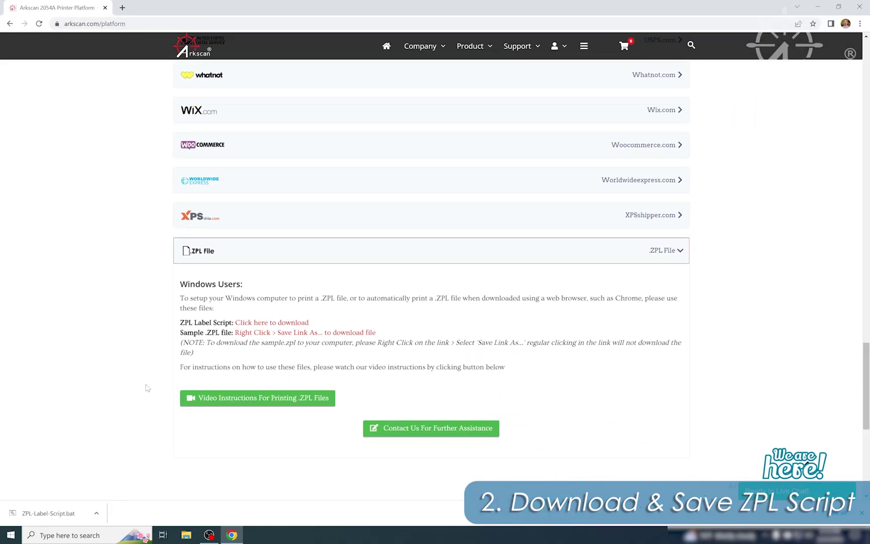
- Close Chrome and move both of today's files from Downloads onto the desktop
left_click(861, 9)
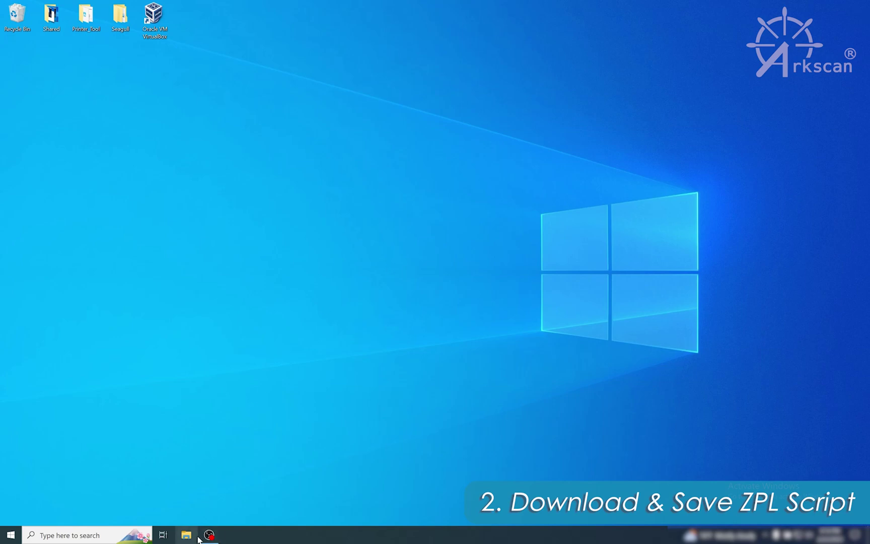
left_click(190, 535)
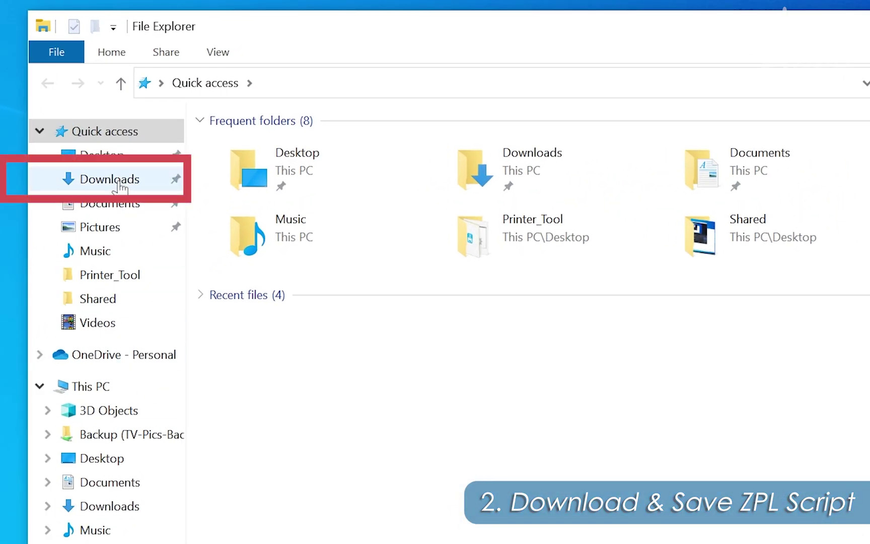
left_click(120, 187)
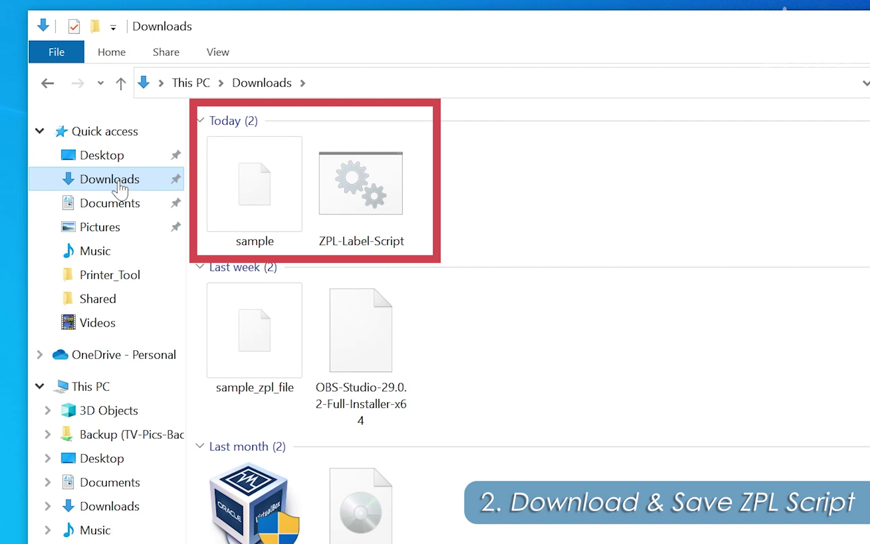
left_click_drag(477, 199, 249, 145)
left_click_drag(398, 174, 180, 359)
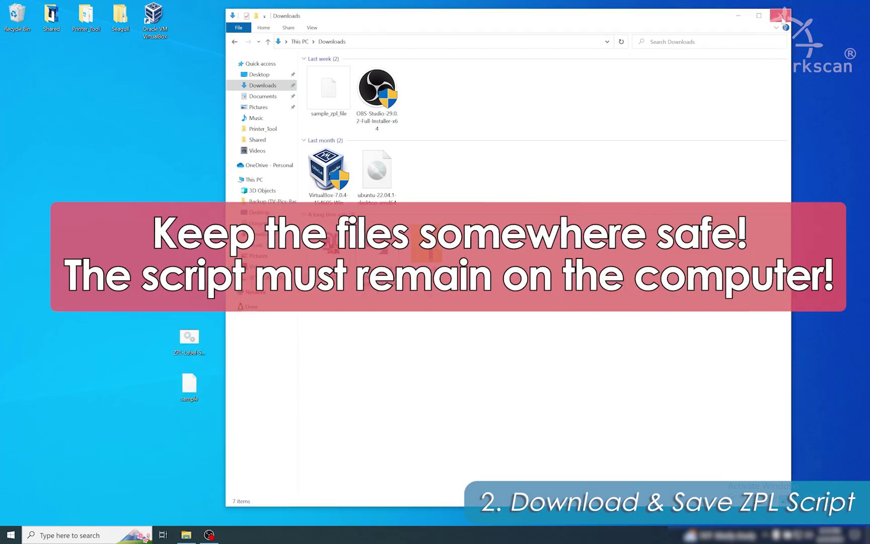
left_click(780, 16)
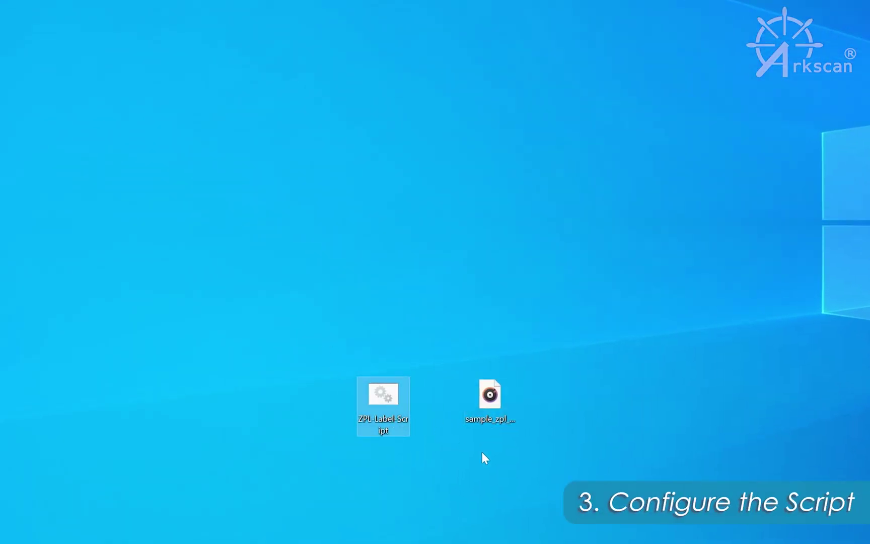
left_click(394, 432)
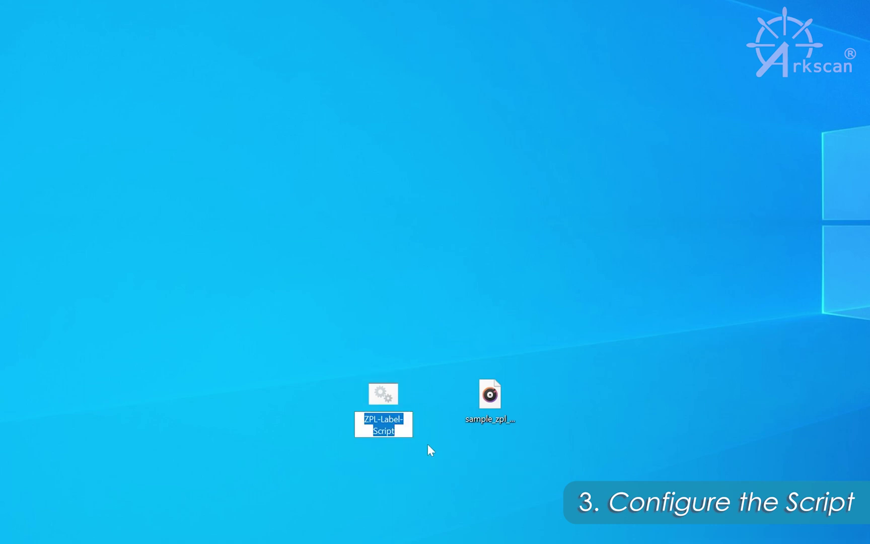
key("Escape")
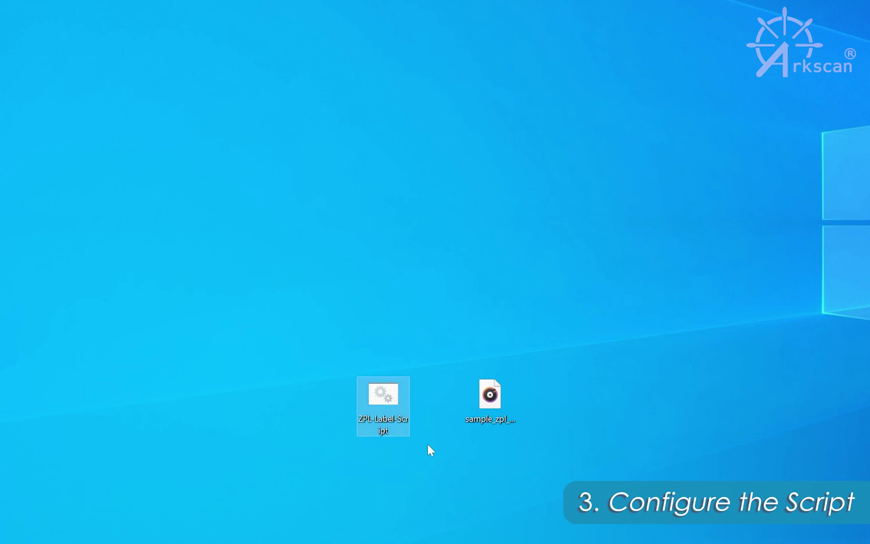
left_click(491, 401)
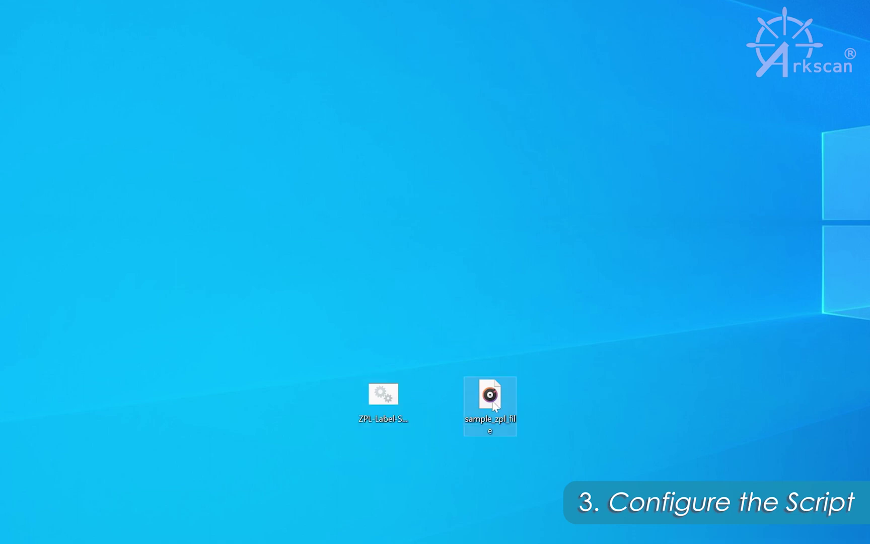
left_click(634, 416)
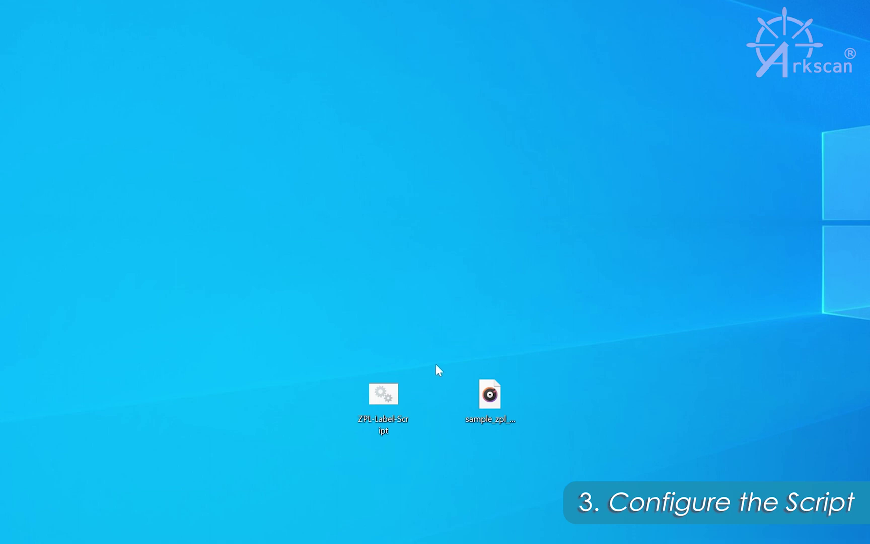
right_click(496, 398)
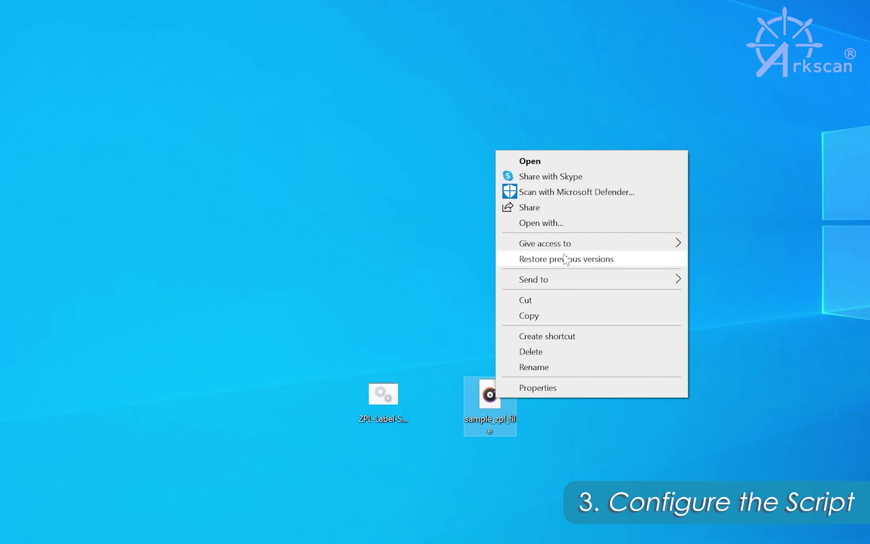
- Browse the PC for another app to open the sample ZPL file
left_click(568, 225)
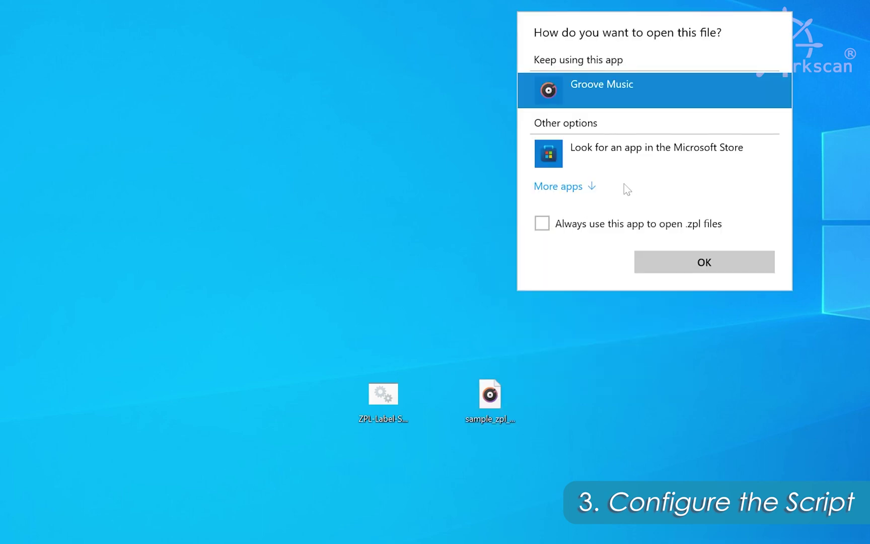
left_click(563, 187)
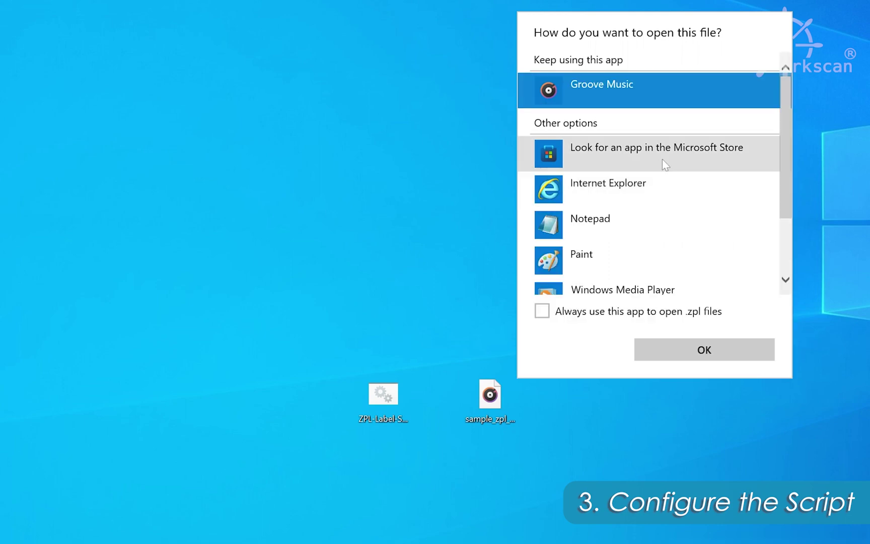
scroll(667, 162, "down", 2)
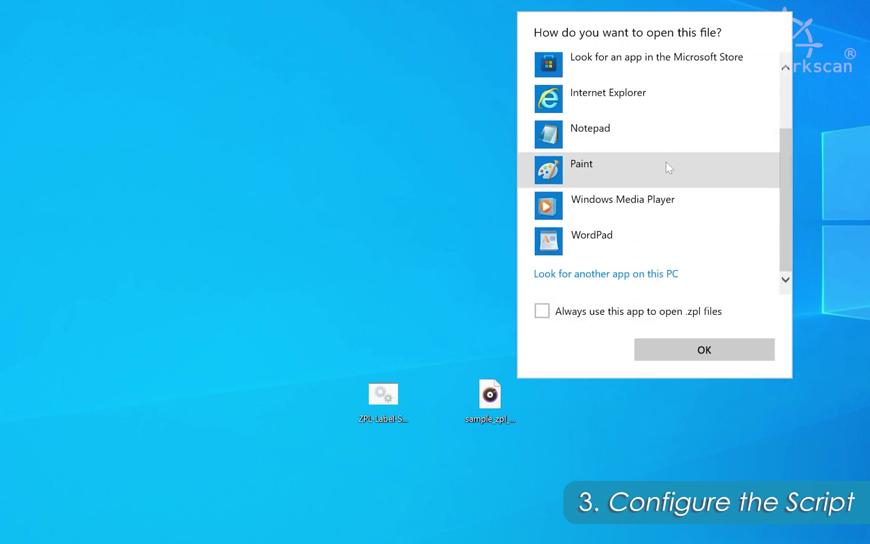
left_click(645, 274)
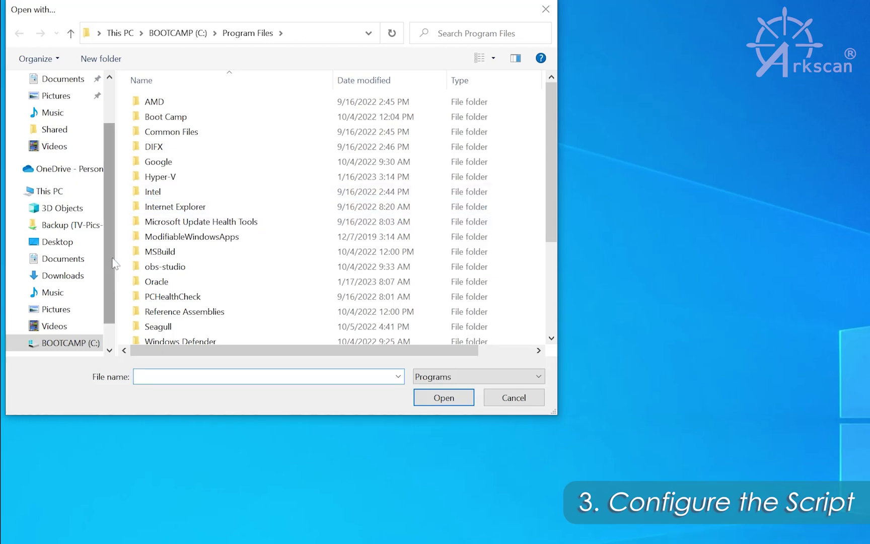
- Open the sample file with ZPL-Label-Script from the Desktop folder
scroll(103, 309, "down", 1)
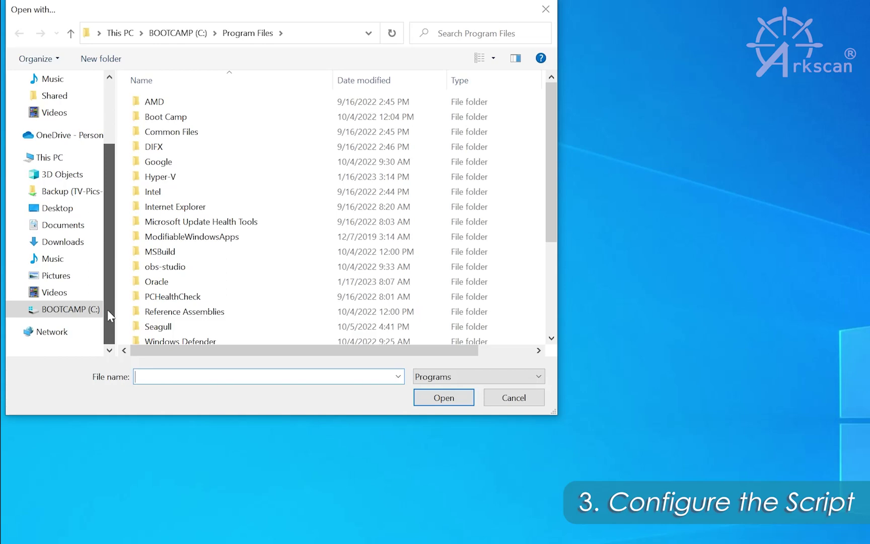
scroll(108, 303, "up", 3)
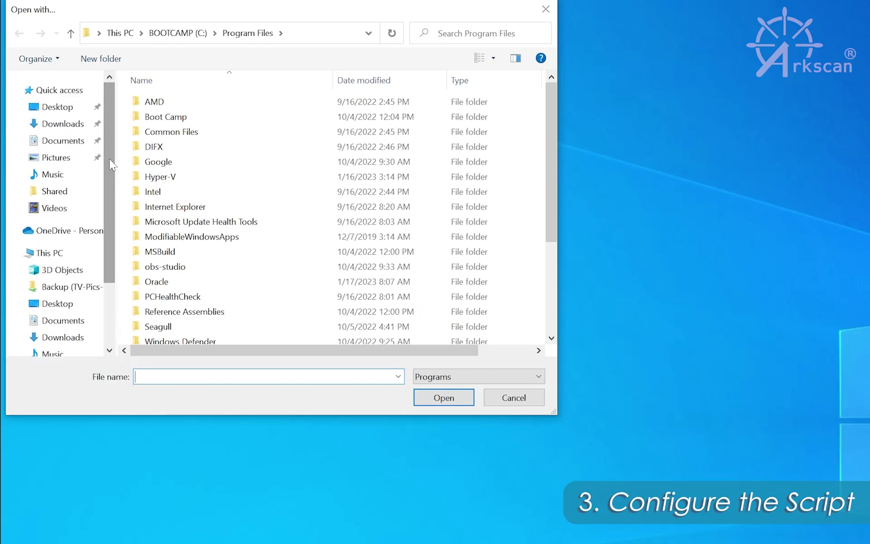
left_click(68, 109)
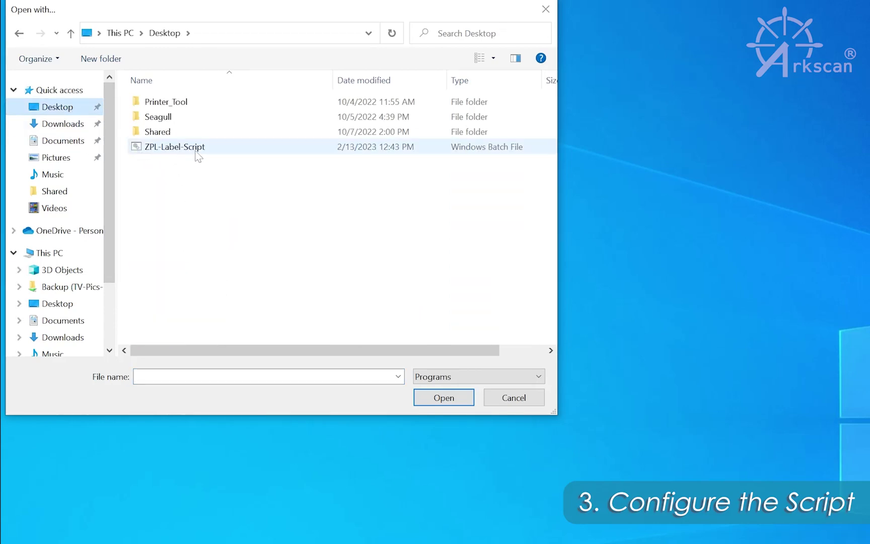
left_click(215, 151)
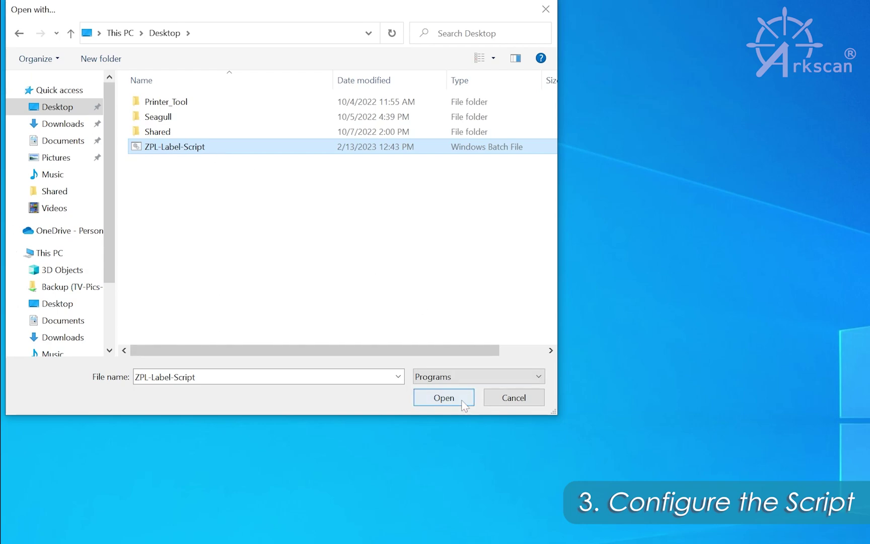
left_click(458, 351)
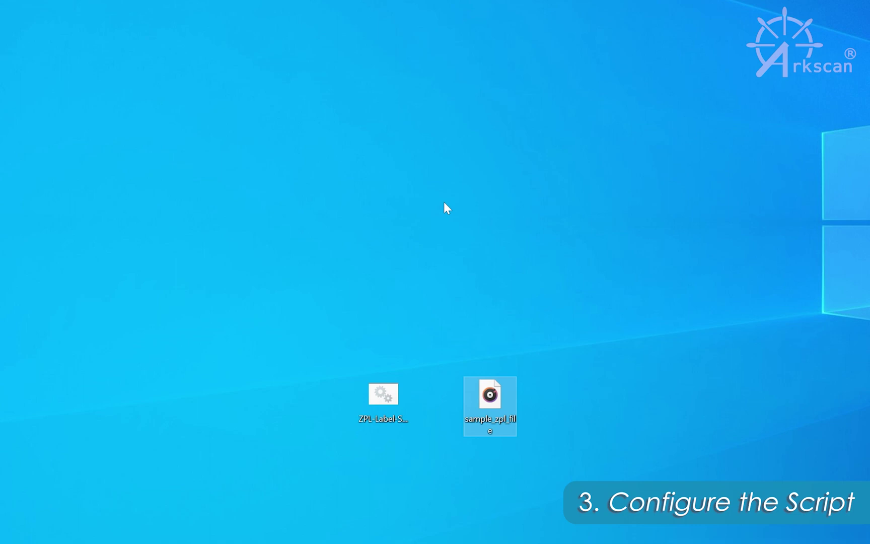
- Make ZPL-Label-Script the app always used to open .zpl files
right_click(496, 397)
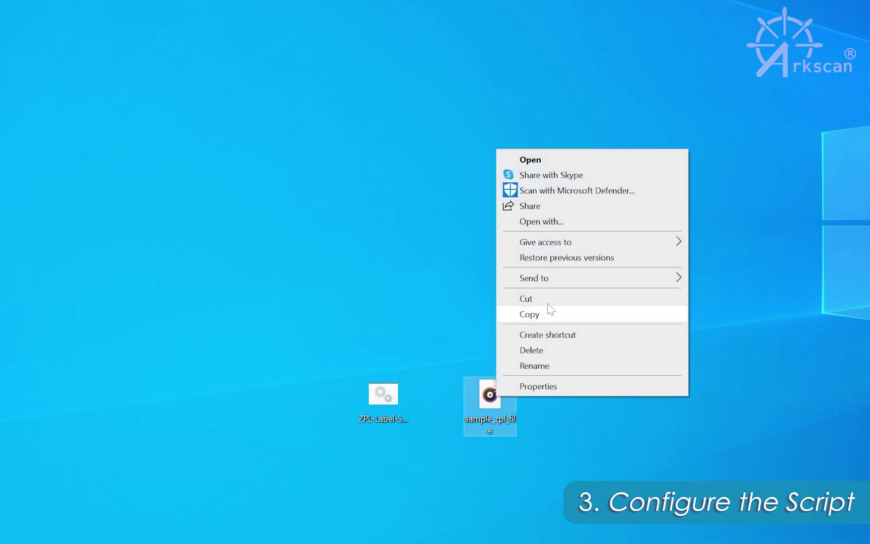
left_click(582, 225)
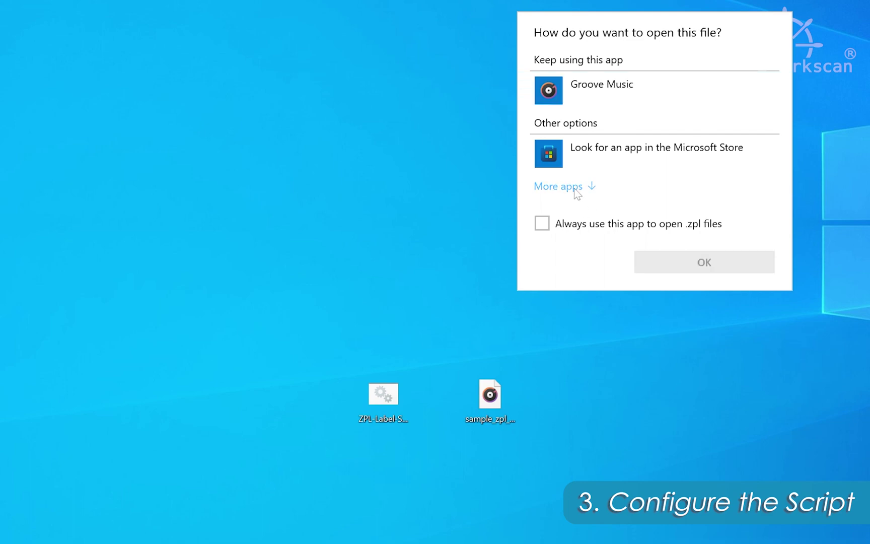
left_click(577, 193)
scroll(710, 186, "down", 3)
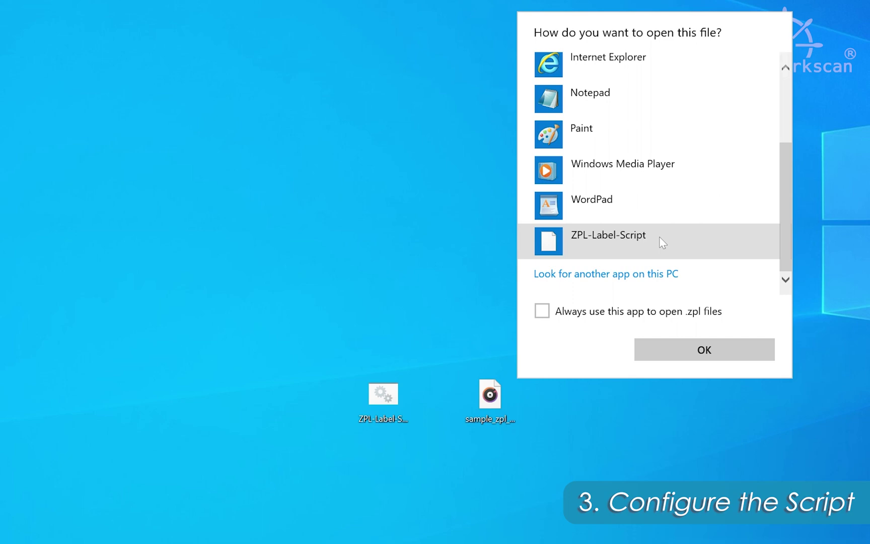
left_click(543, 312)
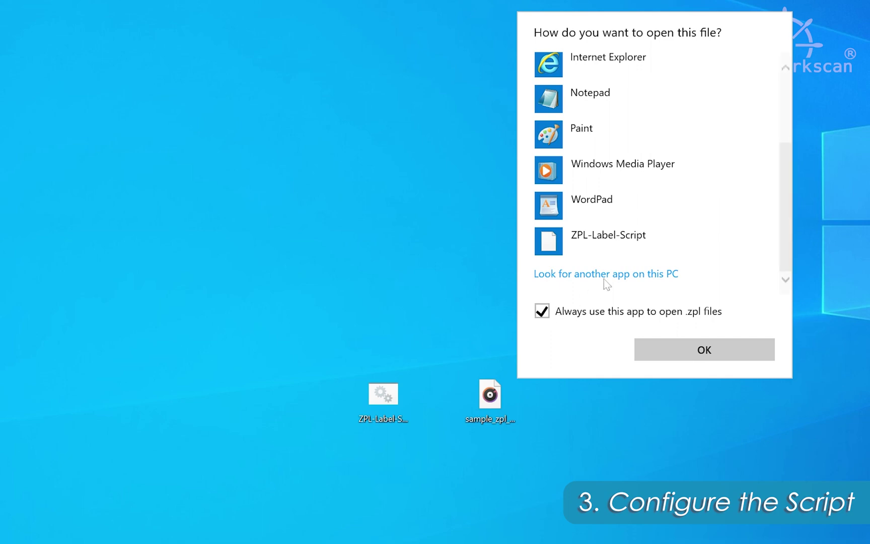
left_click(617, 250)
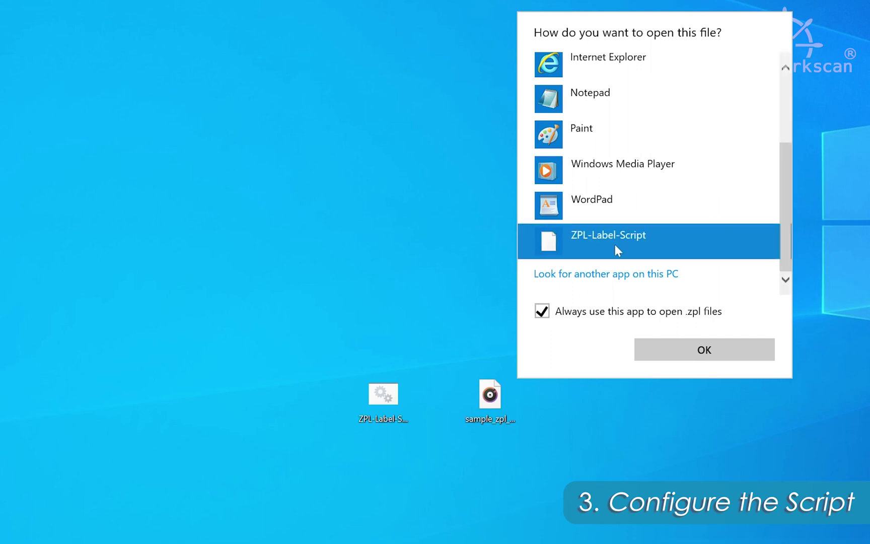
left_click(707, 354)
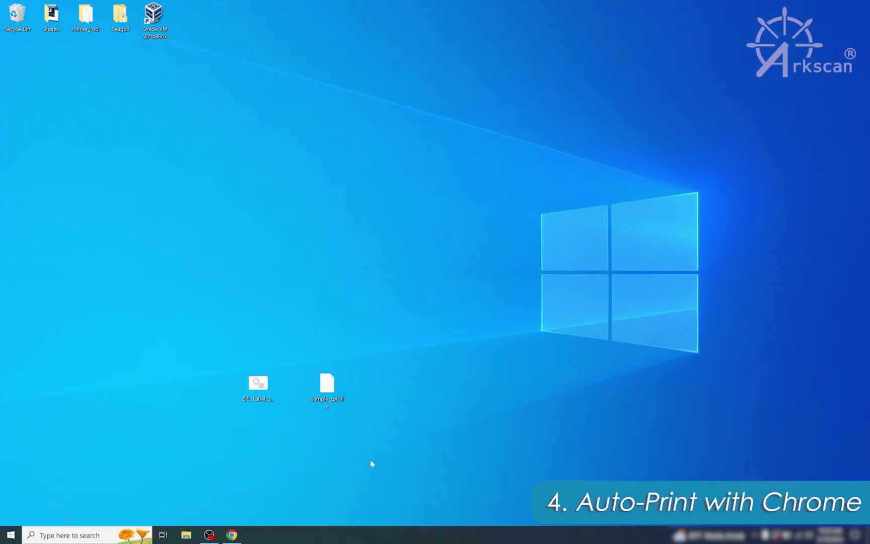
- Set Chrome to always open downloaded .zpl files like sample_zpl_file.zpl
left_click(235, 537)
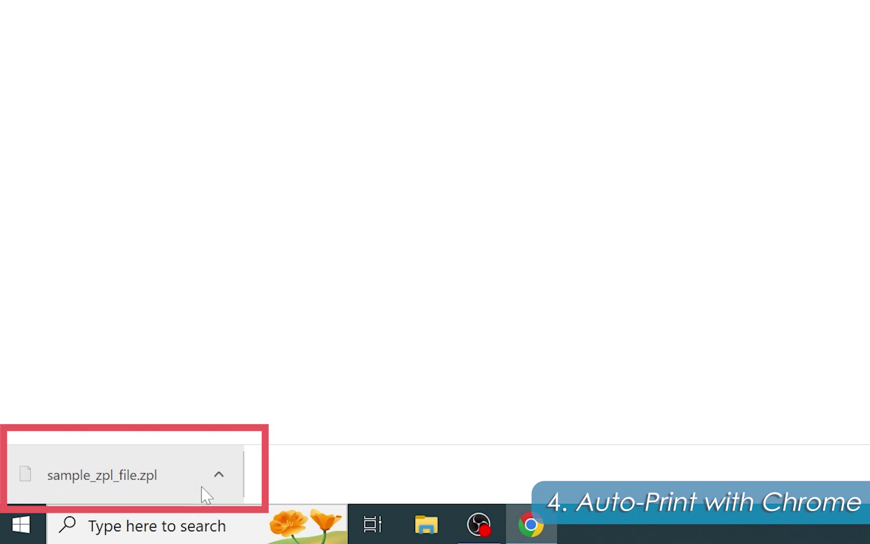
left_click(220, 477)
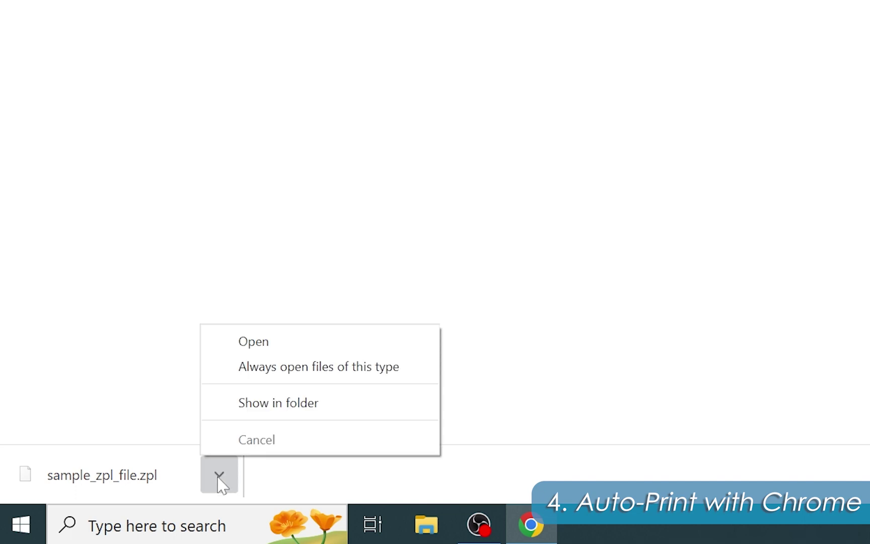
left_click(414, 367)
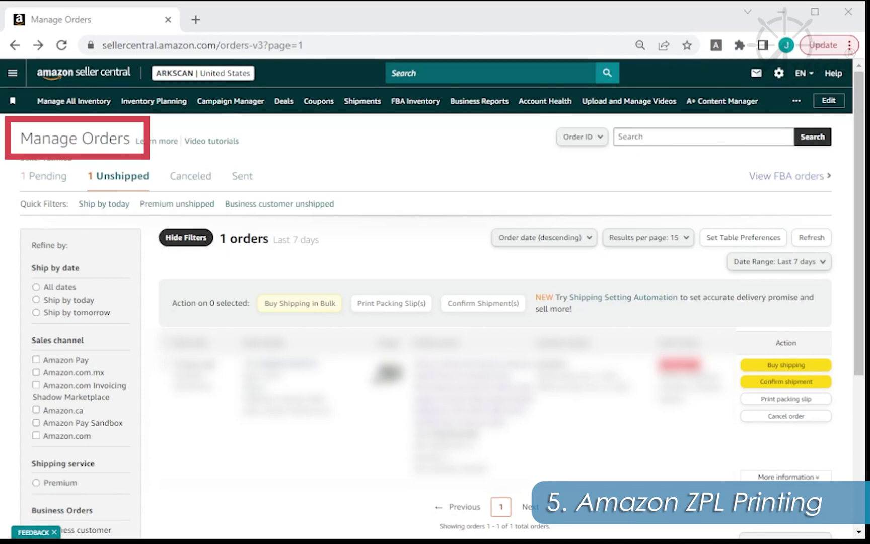
- Start buying shipping for the unshipped order with the 4 in x 6 in ZPL Default label orientation
left_click_drag(20, 138, 131, 139)
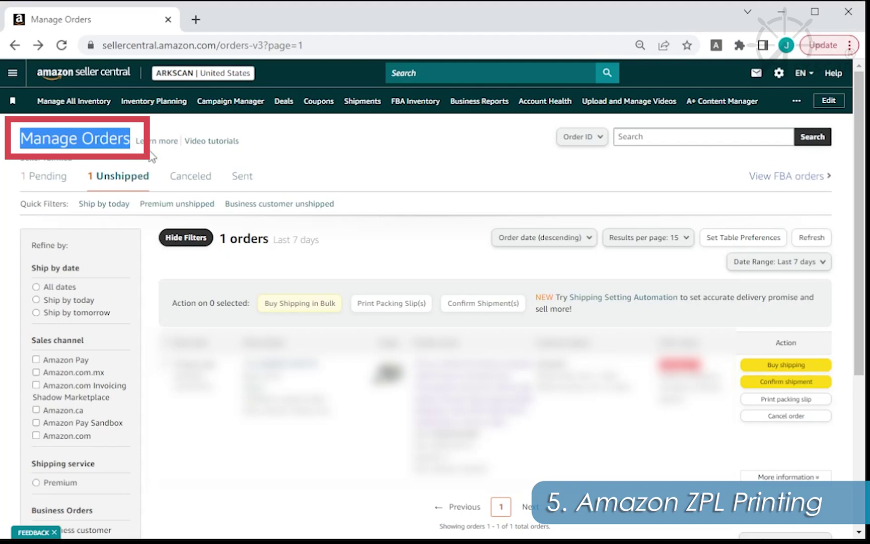
left_click(378, 190)
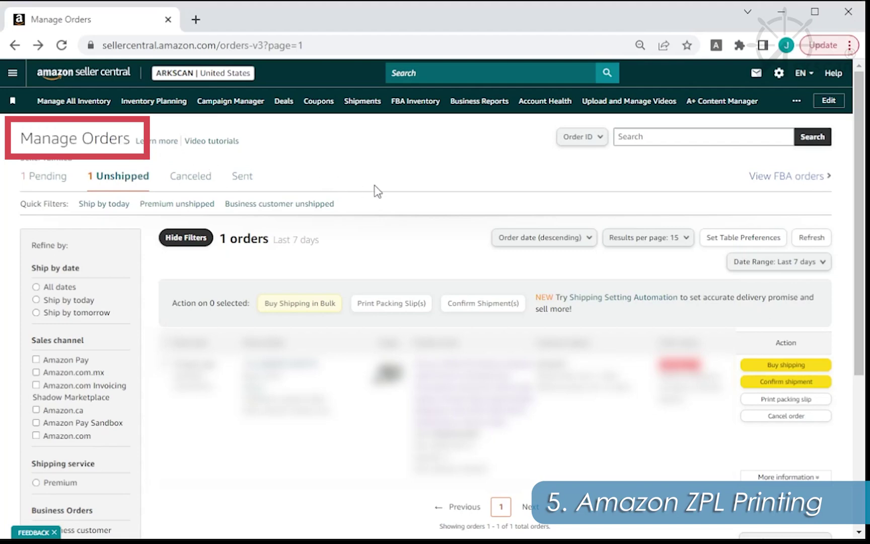
left_click(786, 365)
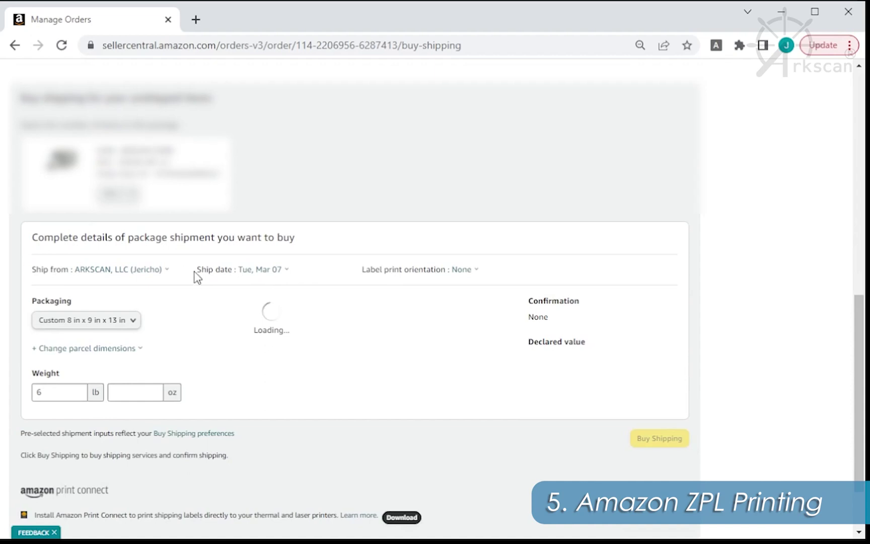
scroll(260, 333, "down", 1)
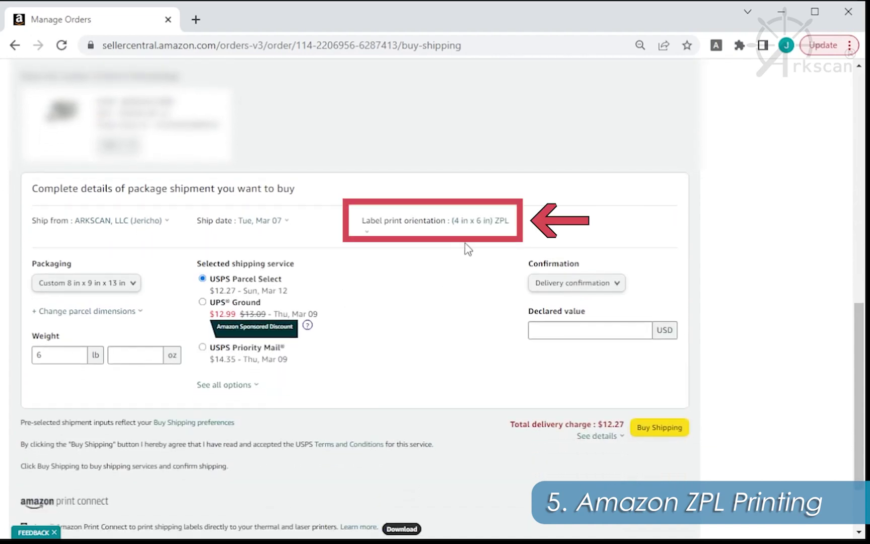
left_click(506, 221)
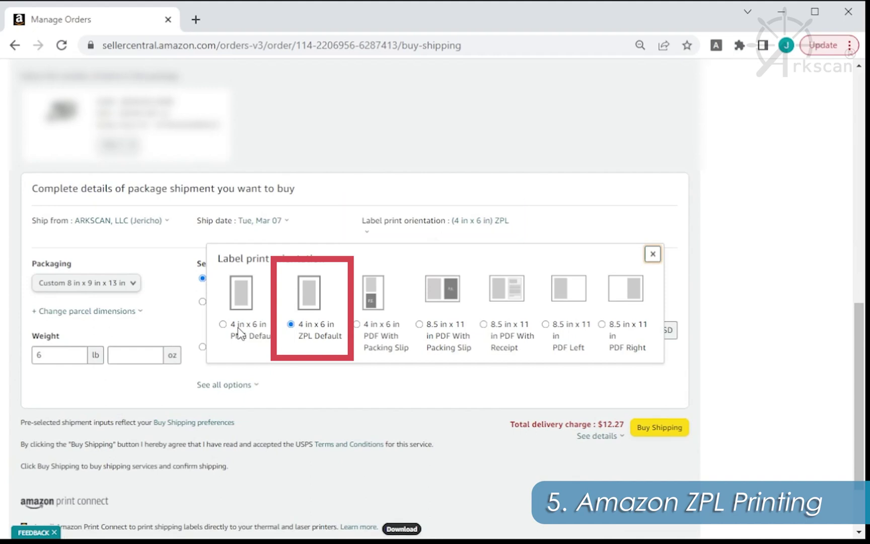
left_click(291, 325)
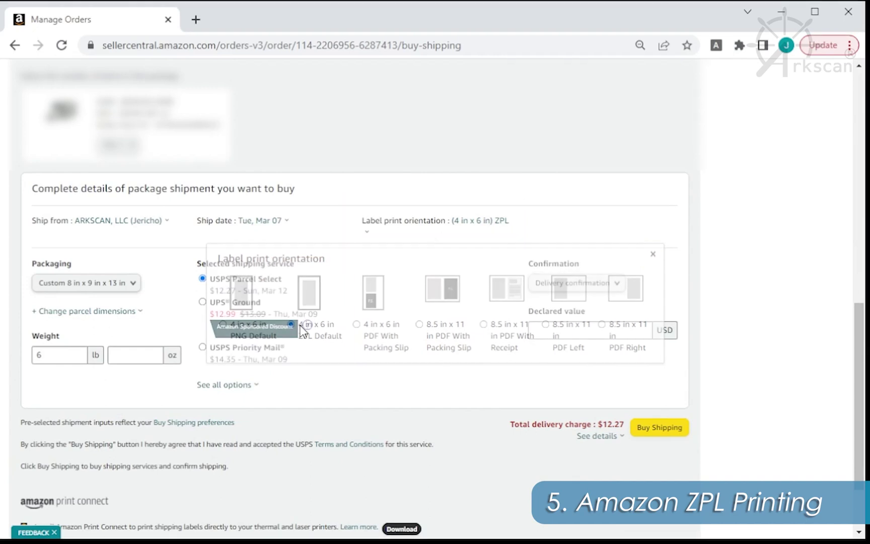
- Choose UPS Ground at $12.99 and complete the shipping label purchase
left_click(202, 301)
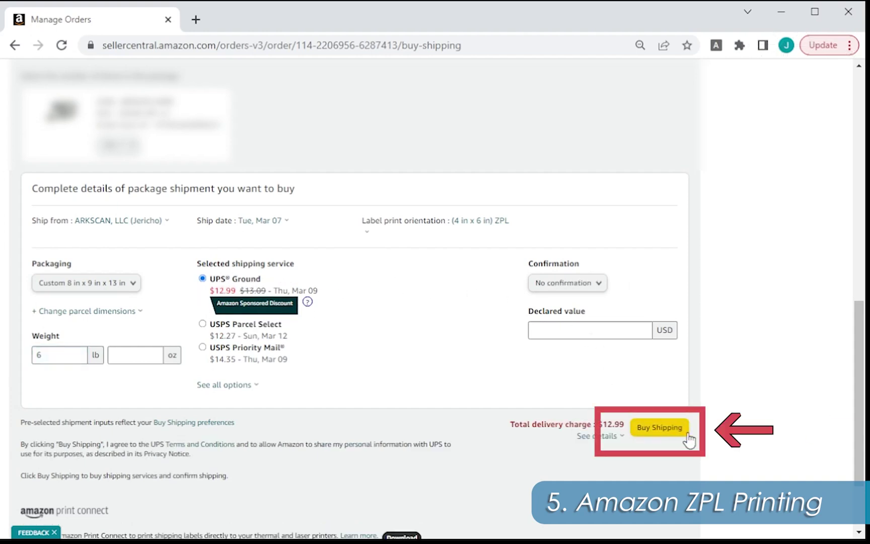
left_click(667, 430)
left_click(668, 432)
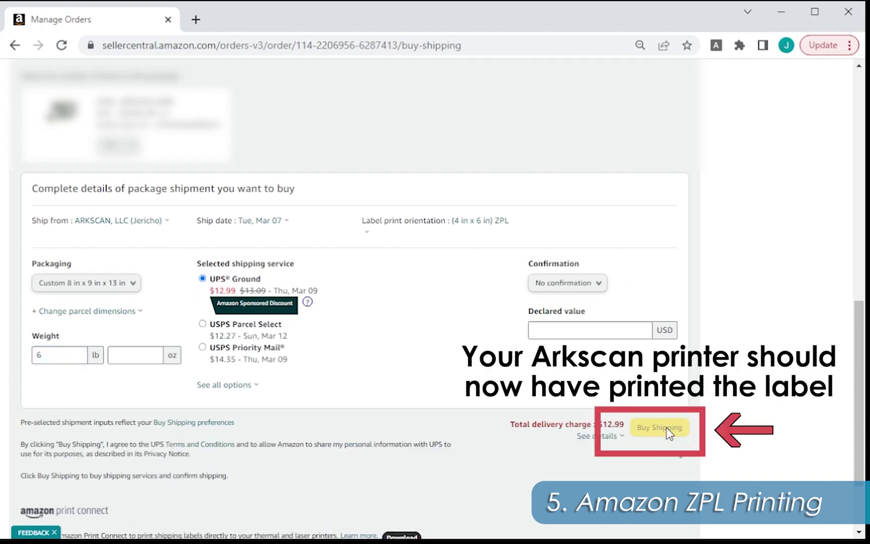